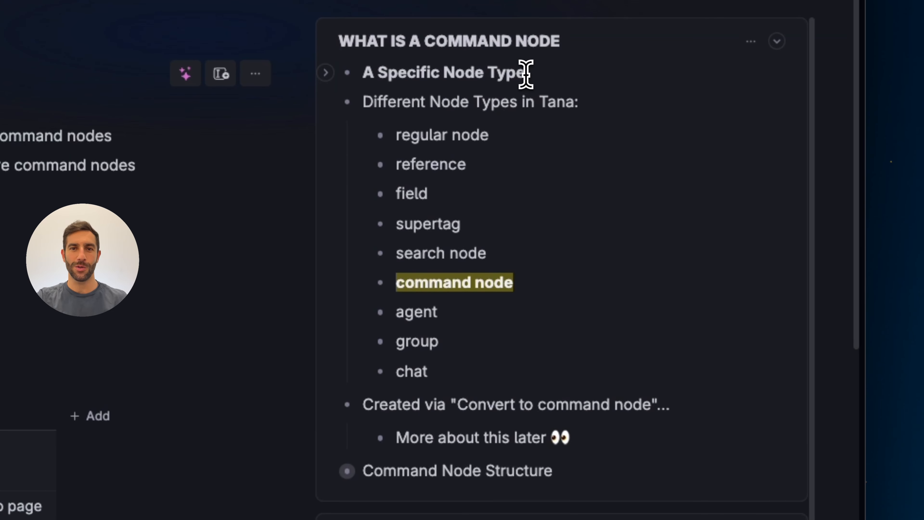
Review the list of different node types in Tana, from regular node down to command node
{"action": "left_click", "coordinate": [593, 105]}
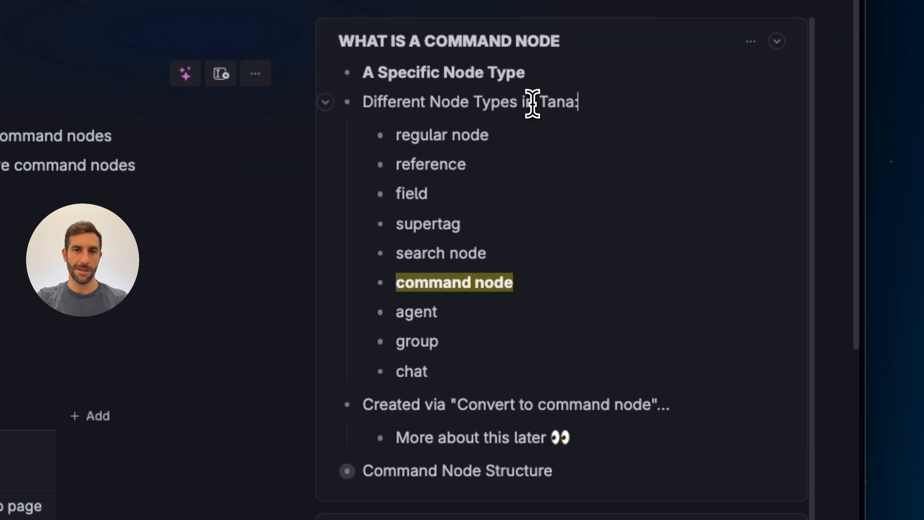
{"action": "left_click", "coordinate": [529, 132]}
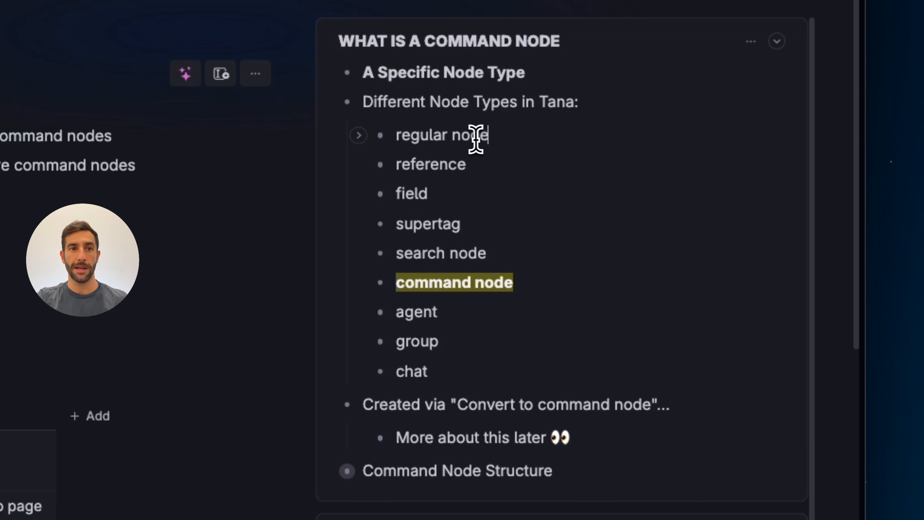
{"action": "left_click_drag", "start_coordinate": [470, 138], "coordinate": [470, 284]}
{"action": "left_click", "coordinate": [469, 284]}
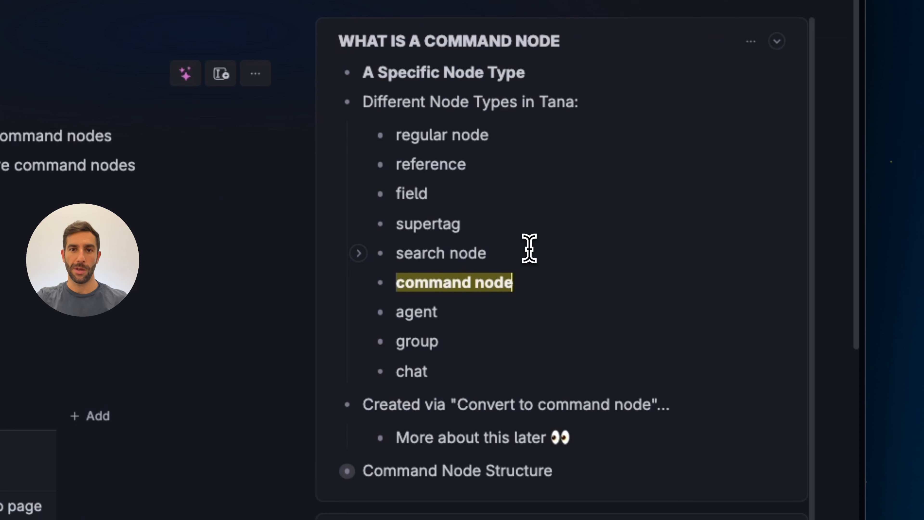
{"action": "left_click", "coordinate": [528, 283]}
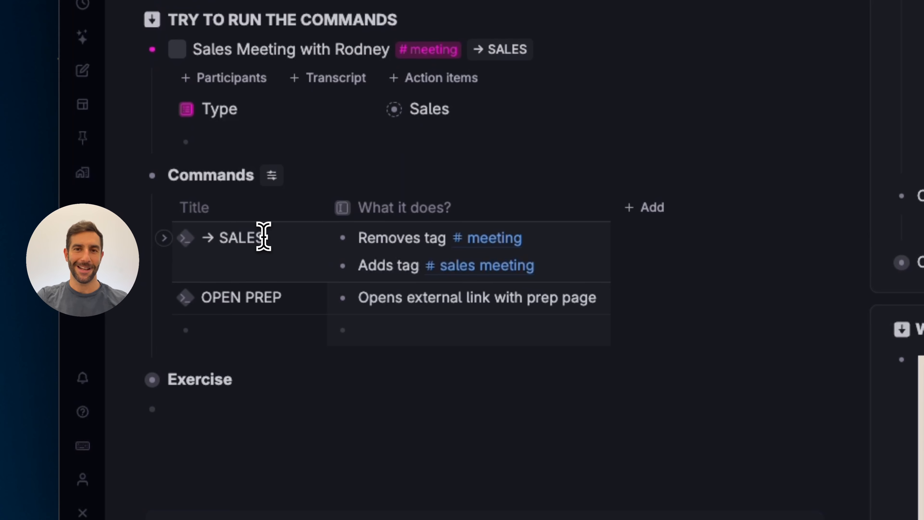
Expand the → SALES command and examine the Tags parameter in its Remove tags configuration
{"action": "left_click", "coordinate": [264, 236]}
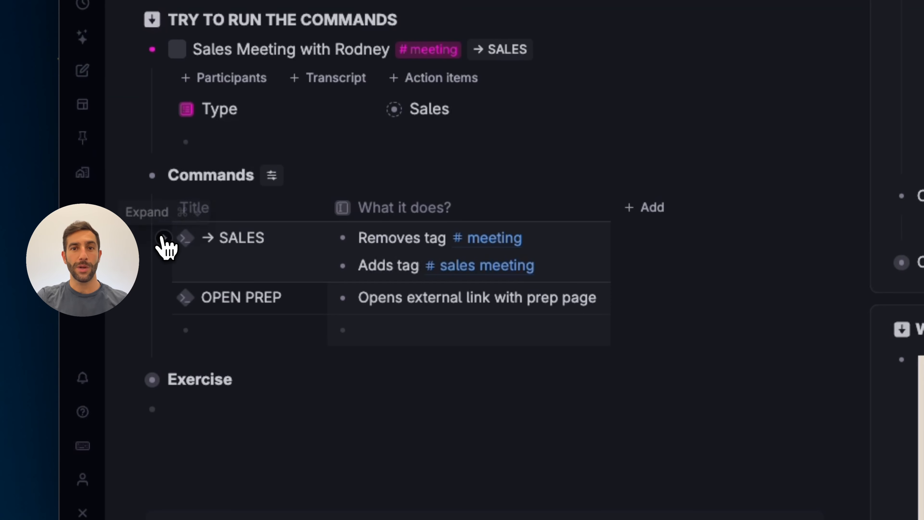
{"action": "left_click", "coordinate": [165, 240]}
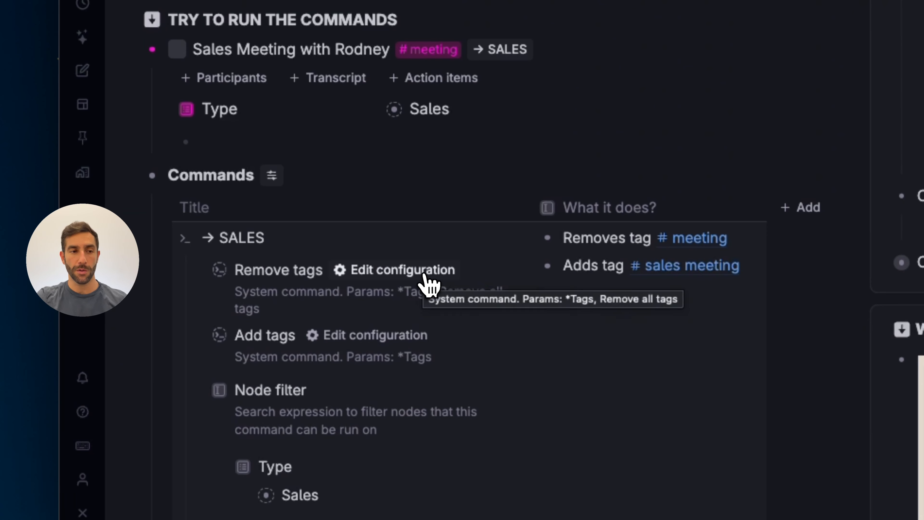
{"action": "left_click", "coordinate": [425, 275]}
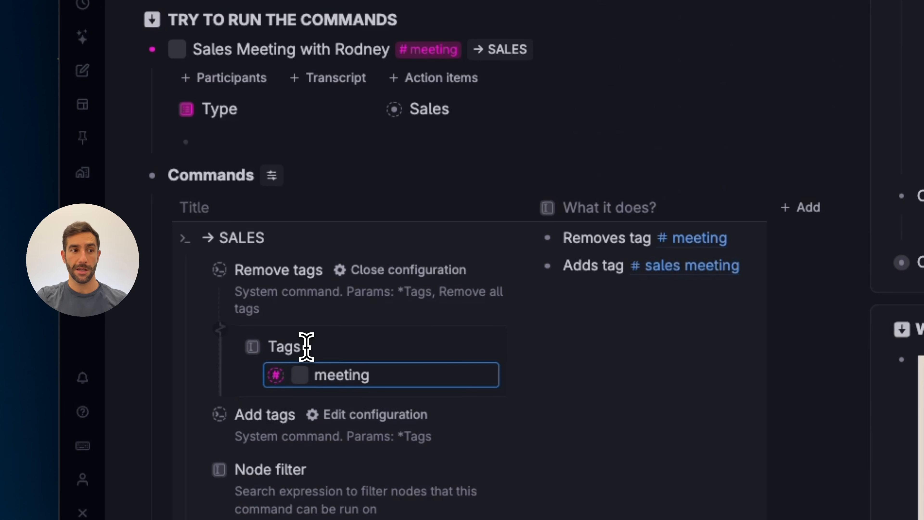
{"action": "left_click", "coordinate": [303, 345]}
{"action": "left_click_drag", "start_coordinate": [347, 295], "coordinate": [391, 295]}
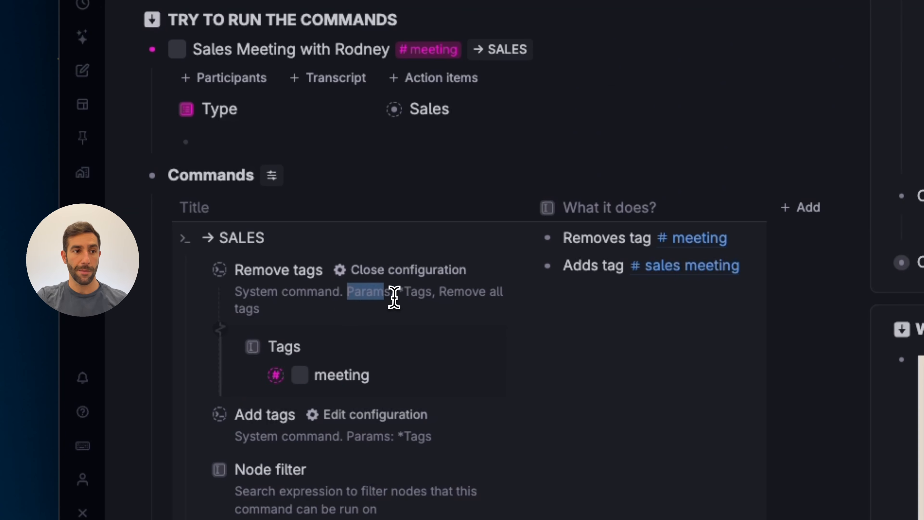
{"action": "left_click", "coordinate": [382, 330]}
{"action": "scroll", "coordinate": [379, 350], "scroll_direction": "down", "scroll_amount": 1}
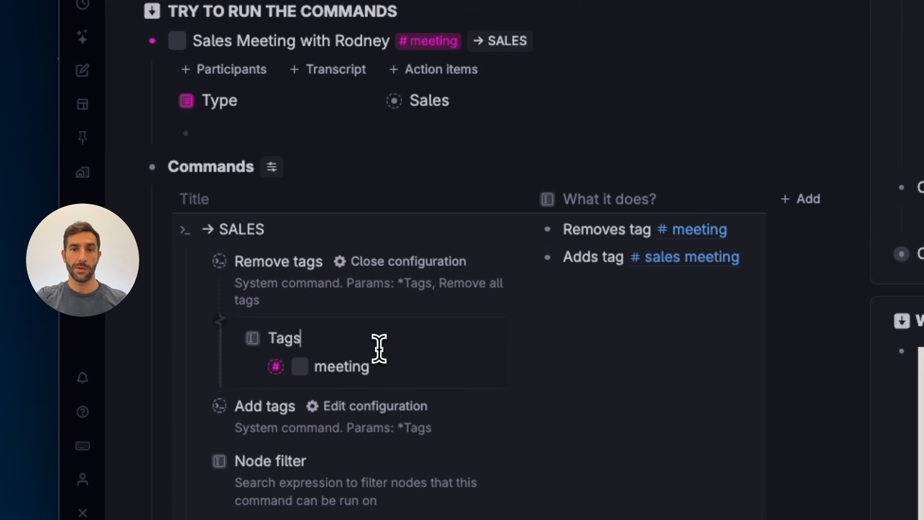
{"action": "scroll", "coordinate": [404, 336], "scroll_direction": "down", "scroll_amount": 3}
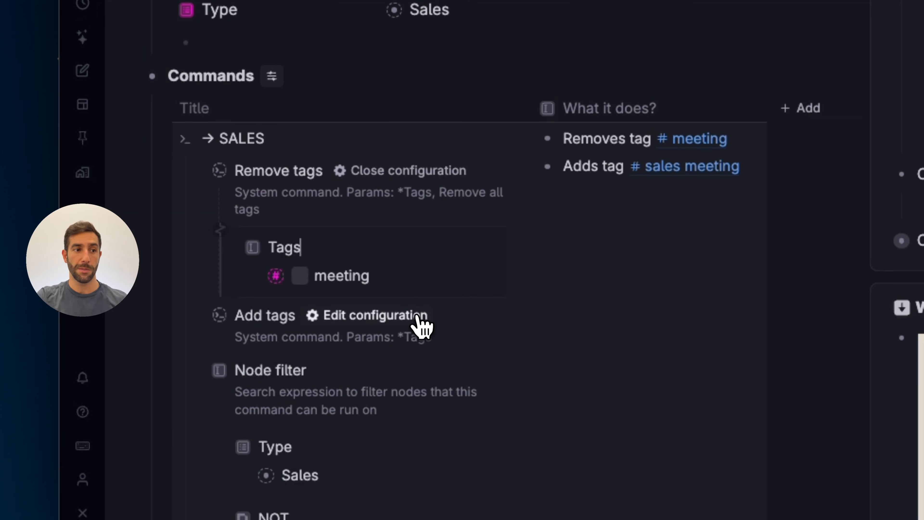
Examine the Add tags configuration of the → SALES command, and close both the Add tags and Remove tags configurations
{"action": "left_click", "coordinate": [415, 314]}
{"action": "scroll", "coordinate": [495, 347], "scroll_direction": "down", "scroll_amount": 1}
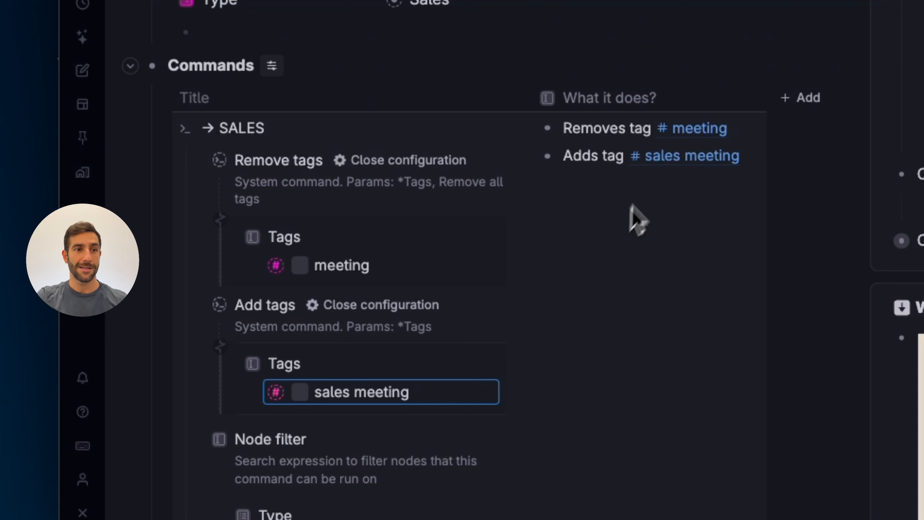
{"action": "left_click", "coordinate": [407, 309]}
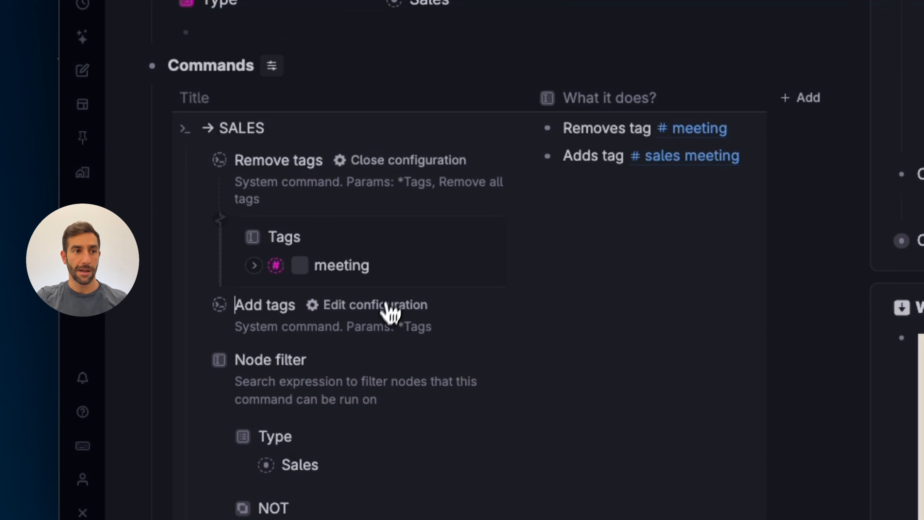
{"action": "left_click", "coordinate": [415, 160]}
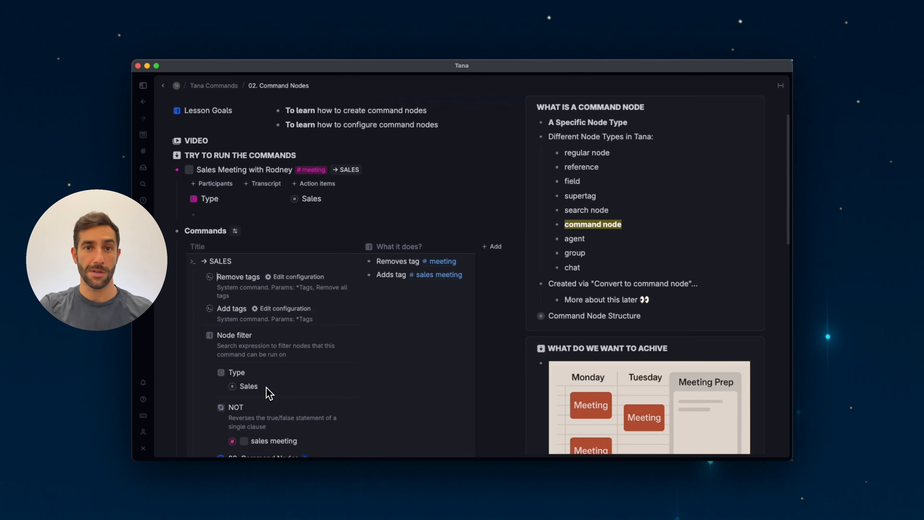
Switch the sample meeting's Type to 1:1 Sync and back to Sales to test the → SALES command's node filter
{"action": "left_click", "coordinate": [315, 200]}
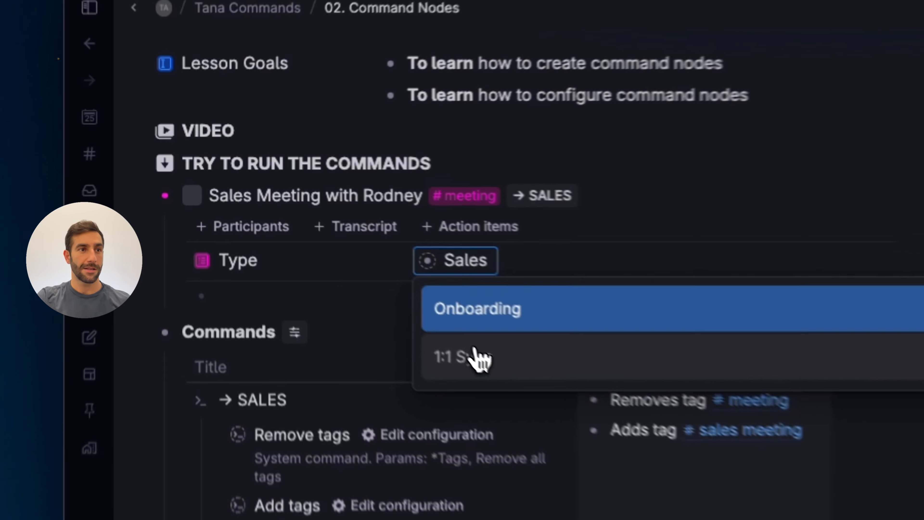
{"action": "left_click", "coordinate": [476, 355]}
{"action": "left_click", "coordinate": [496, 277]}
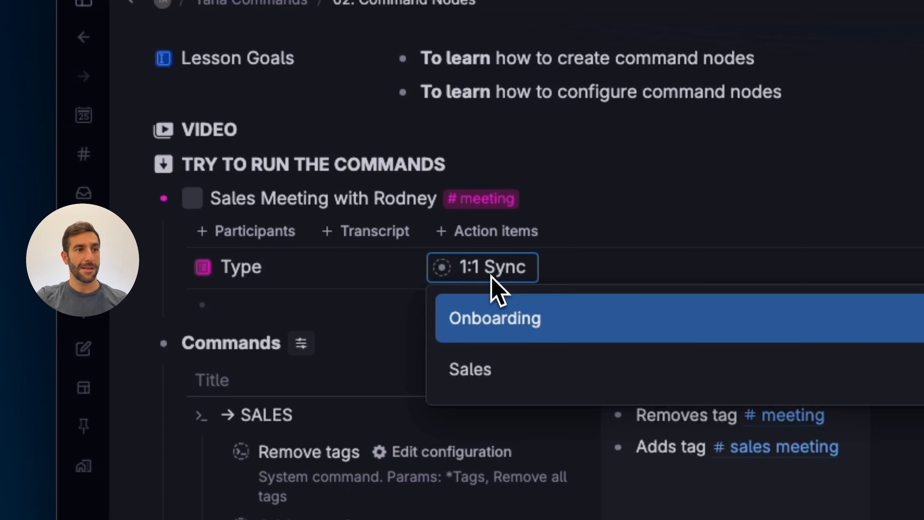
{"action": "left_click", "coordinate": [506, 375]}
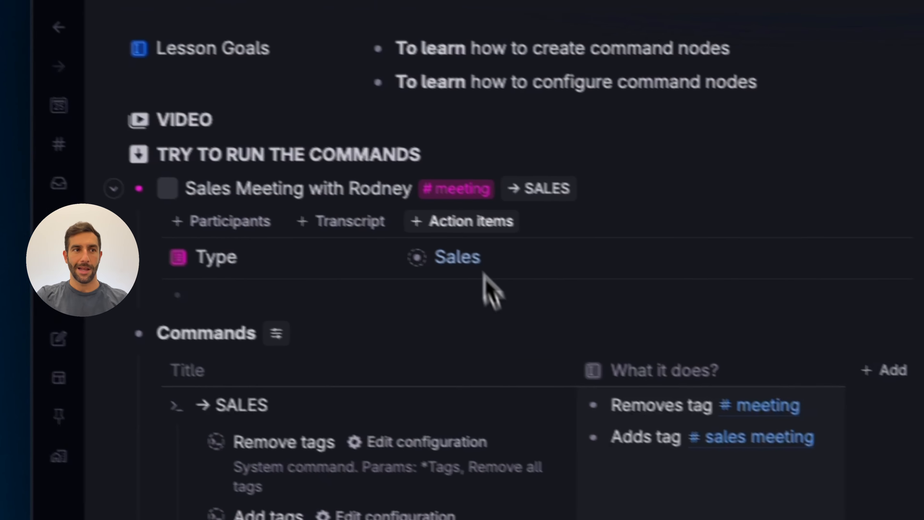
Run the → SALES command on the sample meeting and collapse that command's node in the Commands table
{"action": "left_click", "coordinate": [512, 189]}
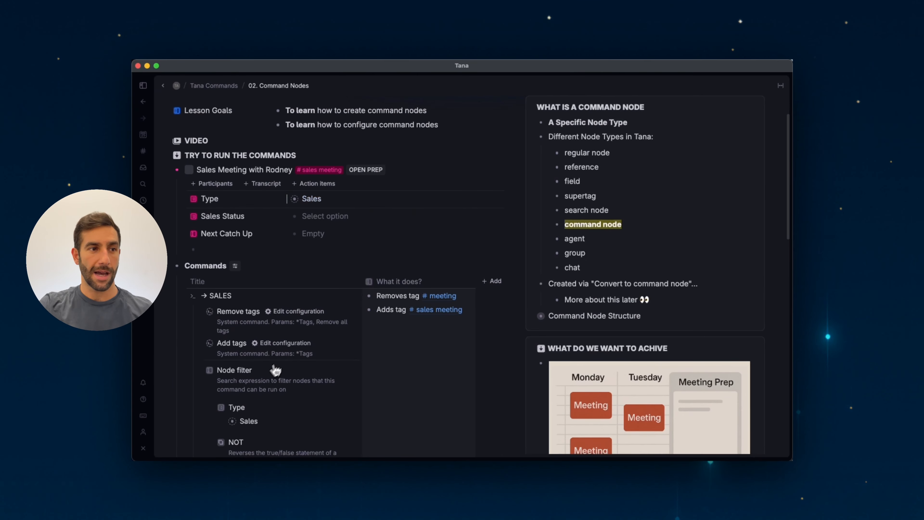
{"action": "scroll", "coordinate": [291, 339], "scroll_direction": "down", "scroll_amount": 2}
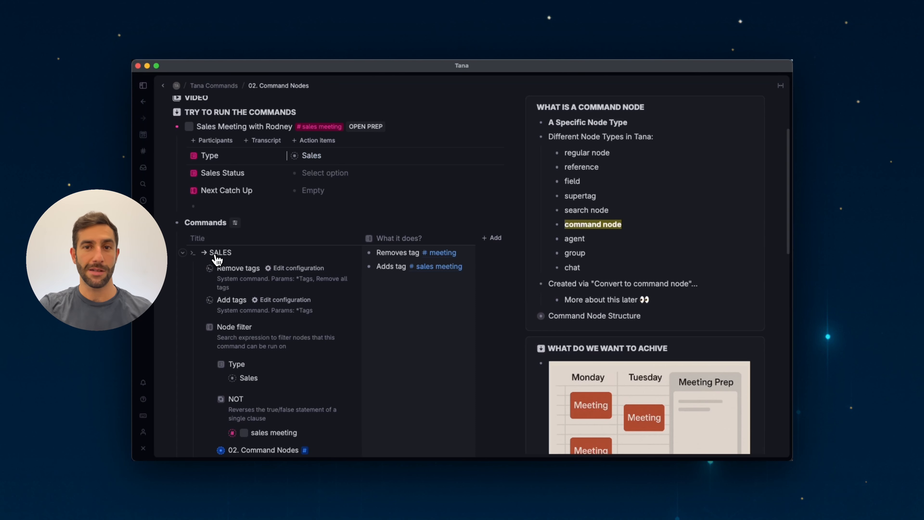
{"action": "left_click", "coordinate": [183, 252]}
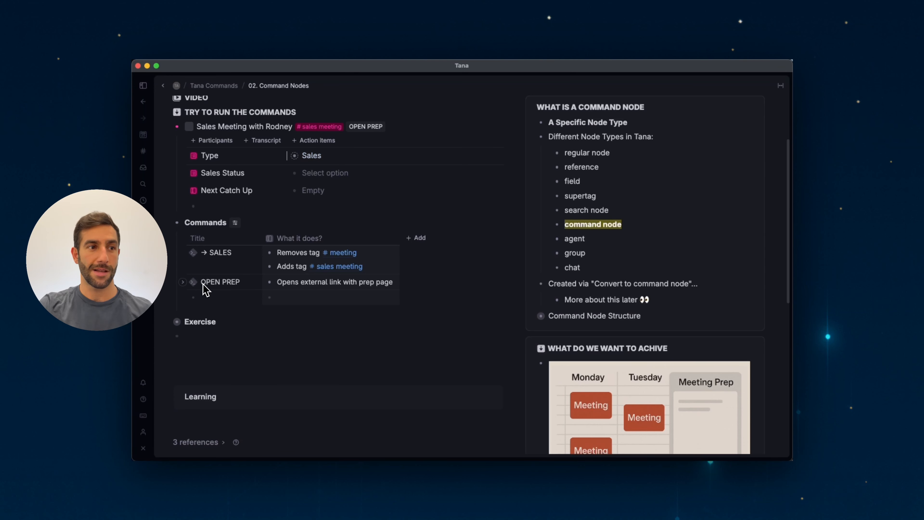
Expand the OPEN PREP command, examine the URL parameter in its Open link configuration, and close the configuration
{"action": "scroll", "coordinate": [368, 139], "scroll_direction": "up", "scroll_amount": 3}
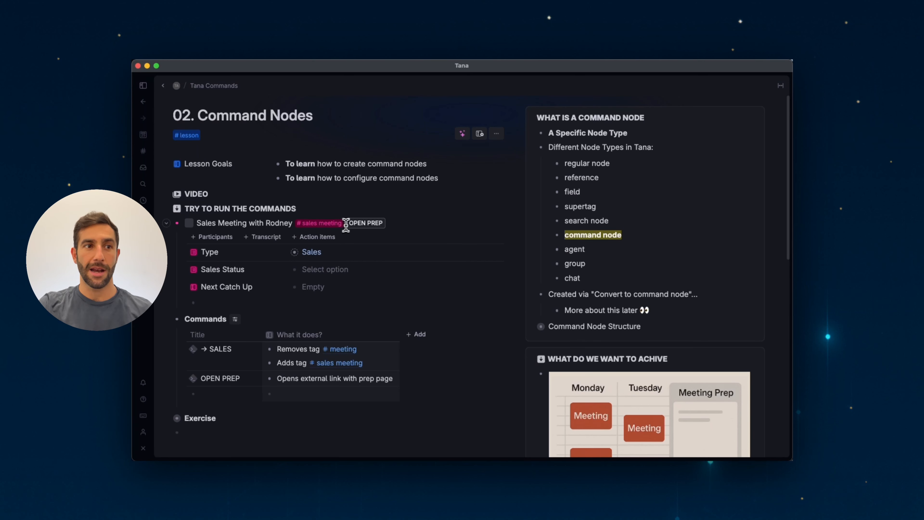
{"action": "left_click", "coordinate": [384, 223]}
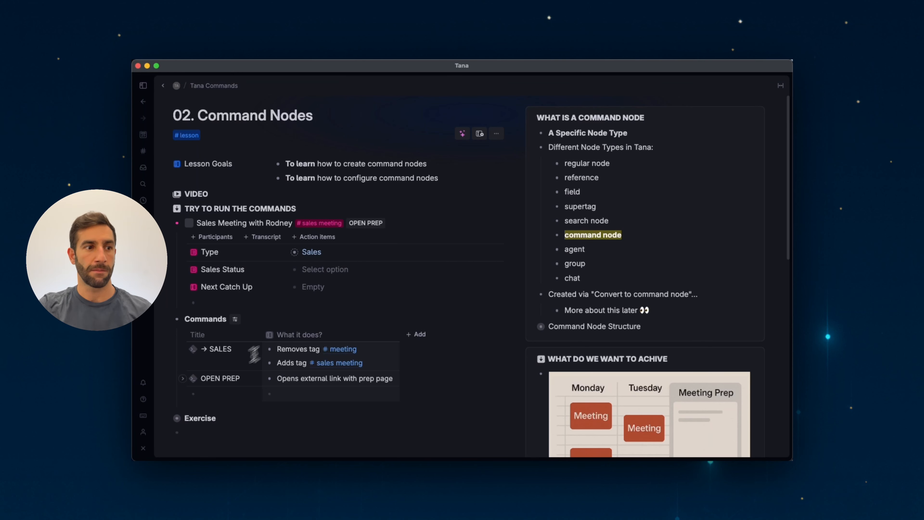
{"action": "left_click", "coordinate": [185, 380]}
{"action": "scroll", "coordinate": [177, 381], "scroll_direction": "down", "scroll_amount": 3}
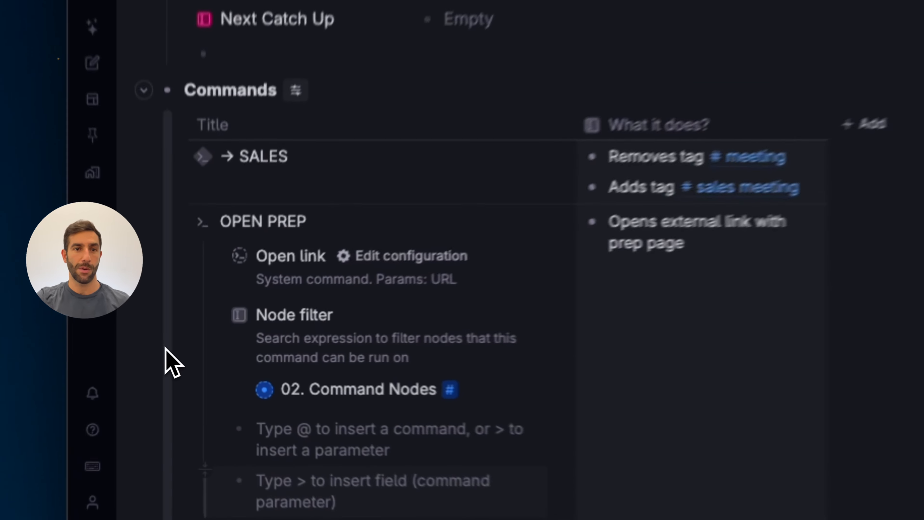
{"action": "scroll", "coordinate": [180, 355], "scroll_direction": "down", "scroll_amount": 4}
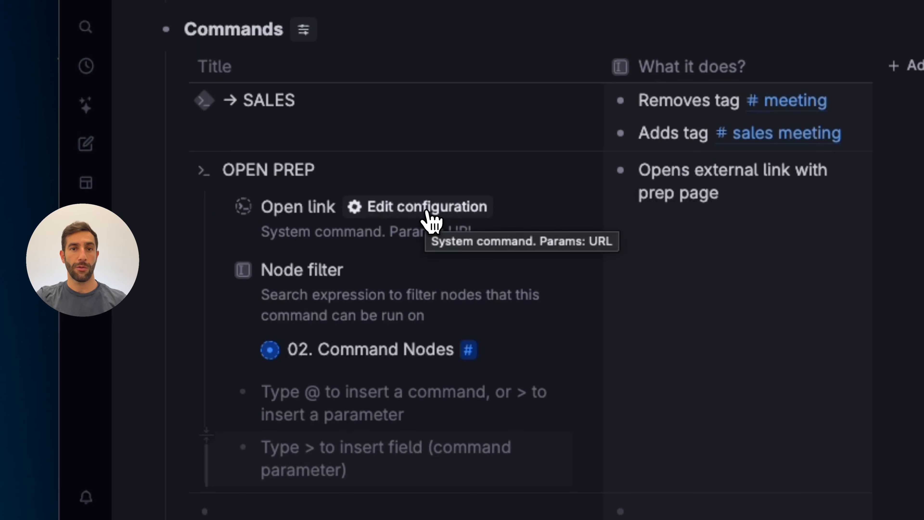
{"action": "left_click", "coordinate": [425, 209]}
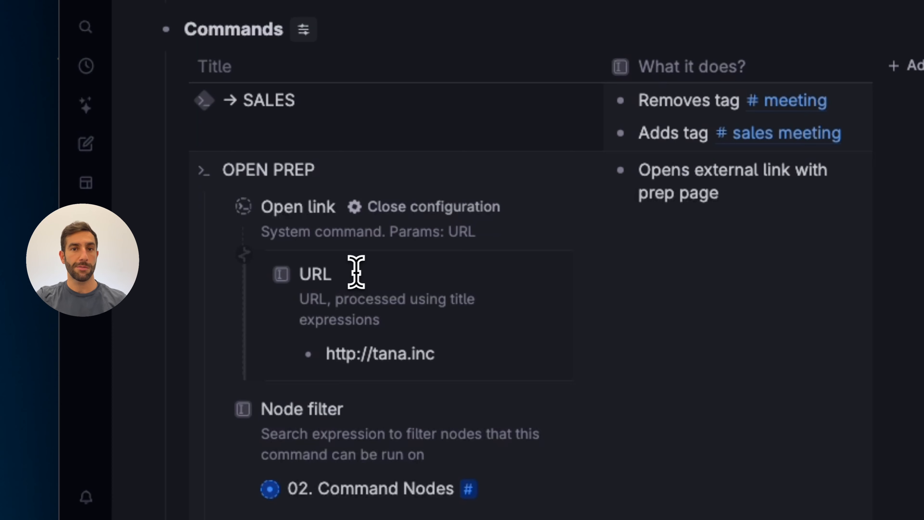
{"action": "left_click_drag", "start_coordinate": [440, 232], "coordinate": [490, 232]}
{"action": "left_click", "coordinate": [490, 233]}
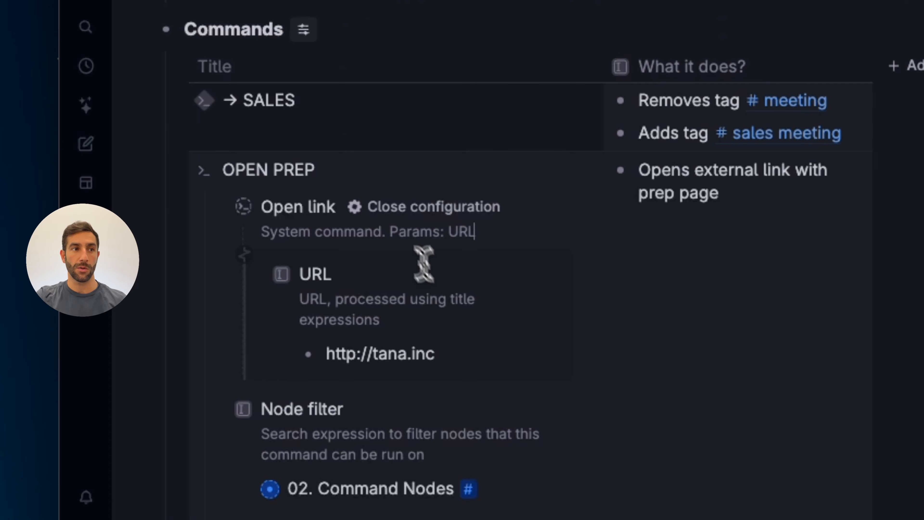
{"action": "left_click", "coordinate": [395, 209]}
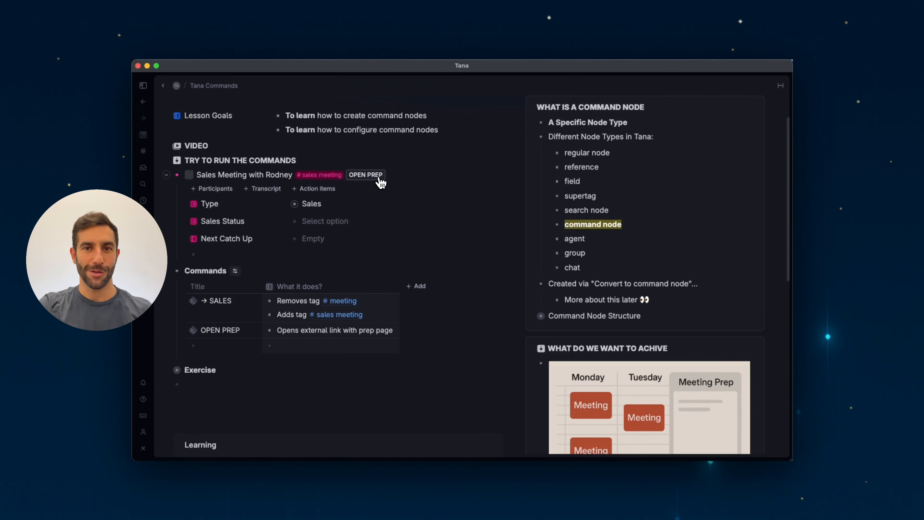
Run the OPEN PREP command on the sample meeting, view the linked web page, and close the browser window
{"action": "left_click", "coordinate": [380, 179]}
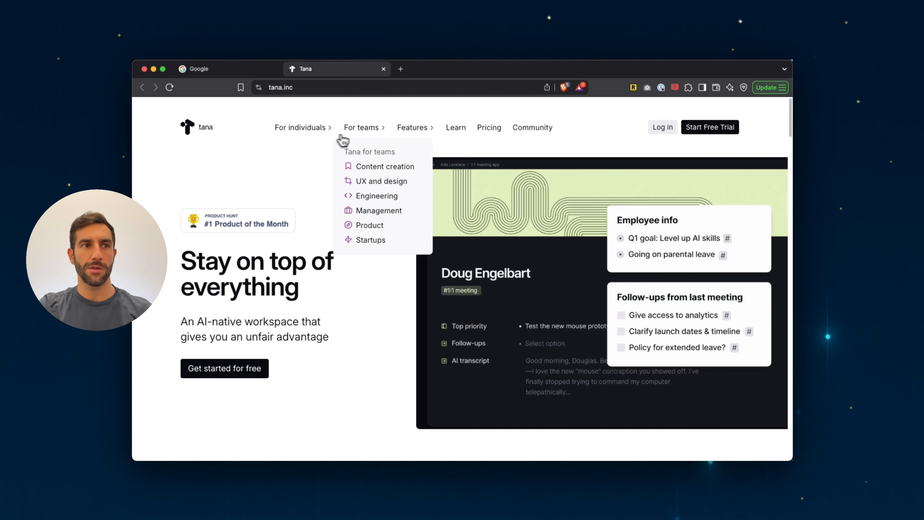
{"action": "mouse_move", "coordinate": [422, 135]}
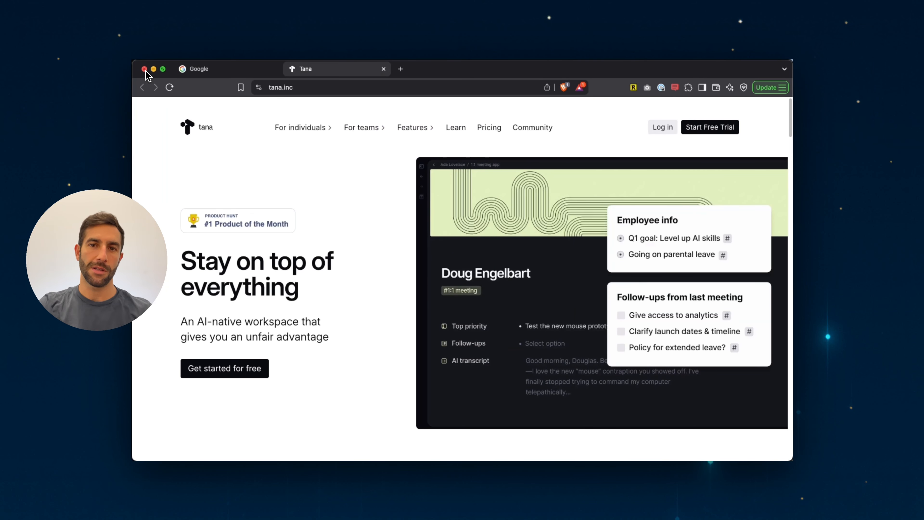
{"action": "left_click", "coordinate": [144, 69]}
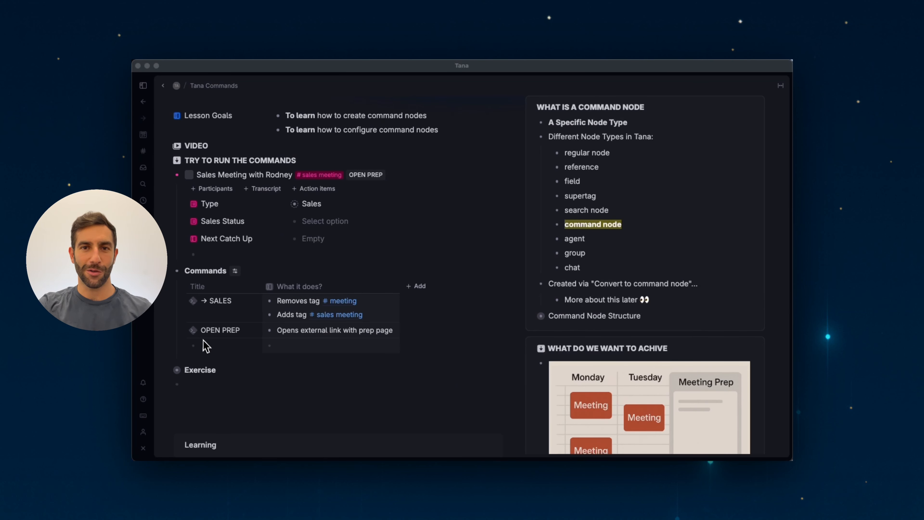
Revisit the Remove tags configuration inside the → SALES command, and collapse the command back to a single row
{"action": "left_click", "coordinate": [195, 305]}
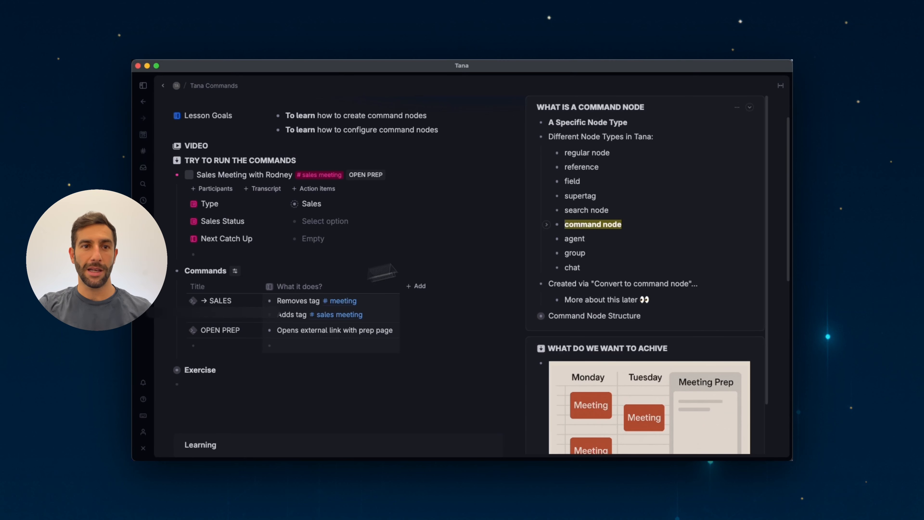
{"action": "left_click", "coordinate": [191, 300]}
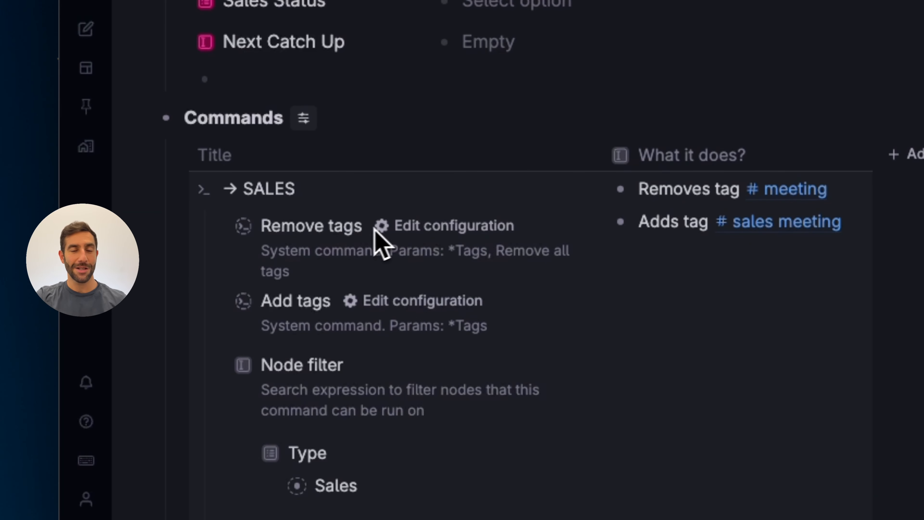
{"action": "left_click", "coordinate": [425, 227]}
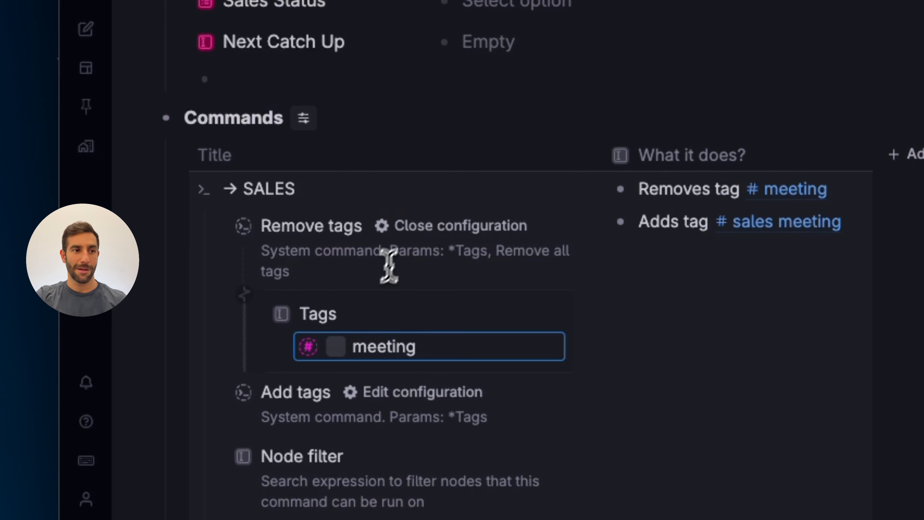
{"action": "left_click", "coordinate": [341, 315]}
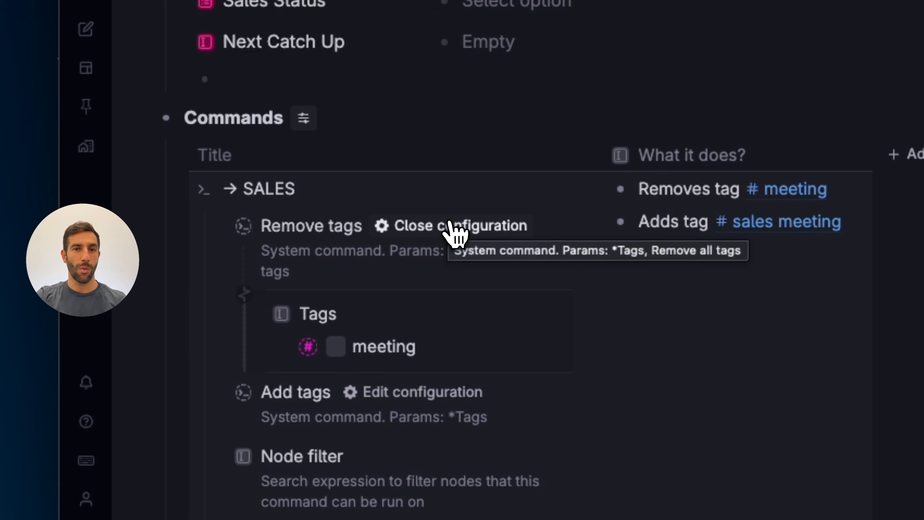
{"action": "left_click", "coordinate": [451, 230]}
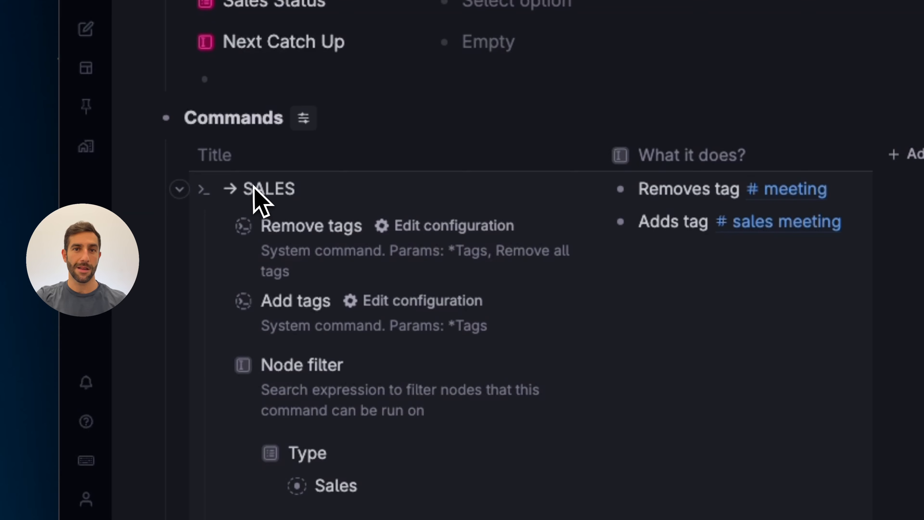
{"action": "left_click", "coordinate": [180, 189]}
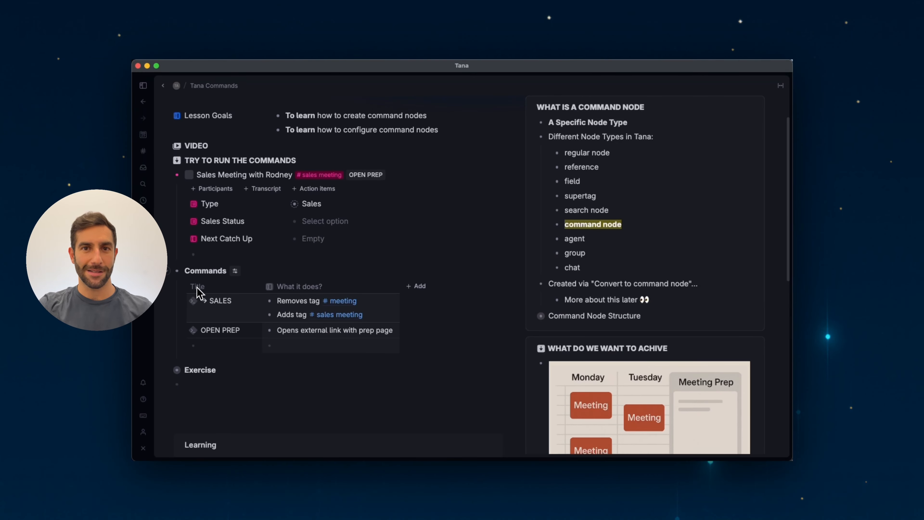
Expand the Exercise section and its "Convert to command node & set up the command" item down to the → PROJECT SYNC node
{"action": "left_click", "coordinate": [167, 370]}
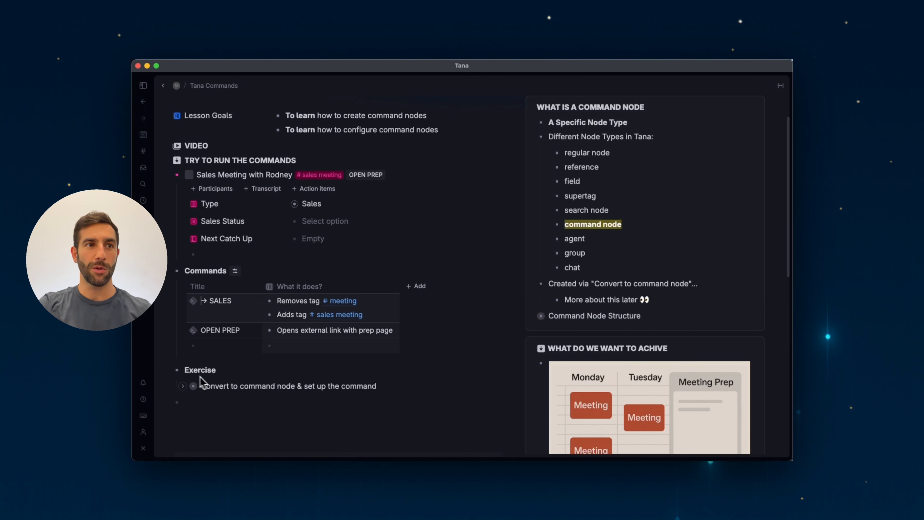
{"action": "left_click", "coordinate": [183, 386]}
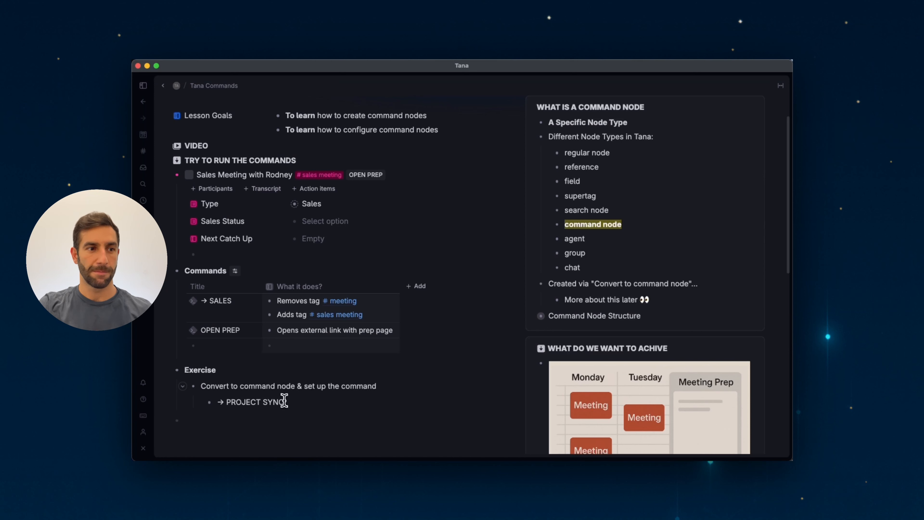
{"action": "scroll", "coordinate": [287, 404], "scroll_direction": "down", "scroll_amount": 1}
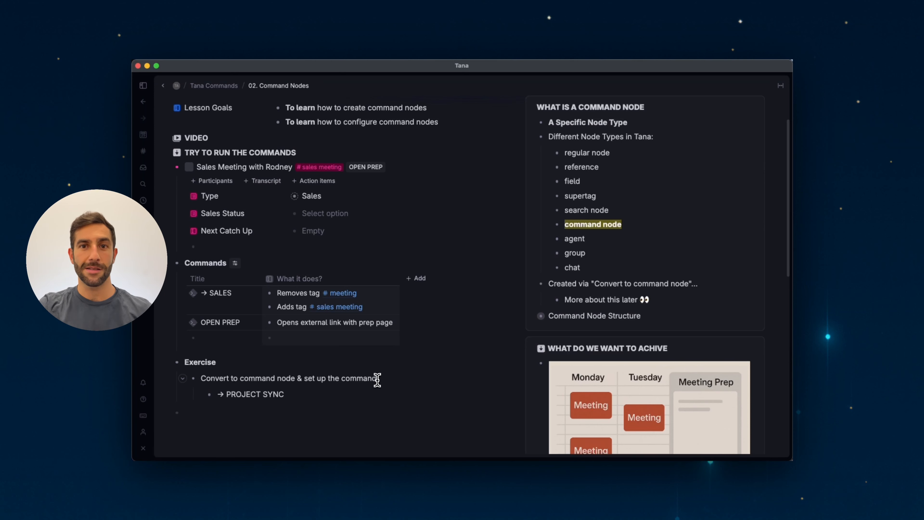
{"action": "scroll", "coordinate": [564, 291], "scroll_direction": "up", "scroll_amount": 1}
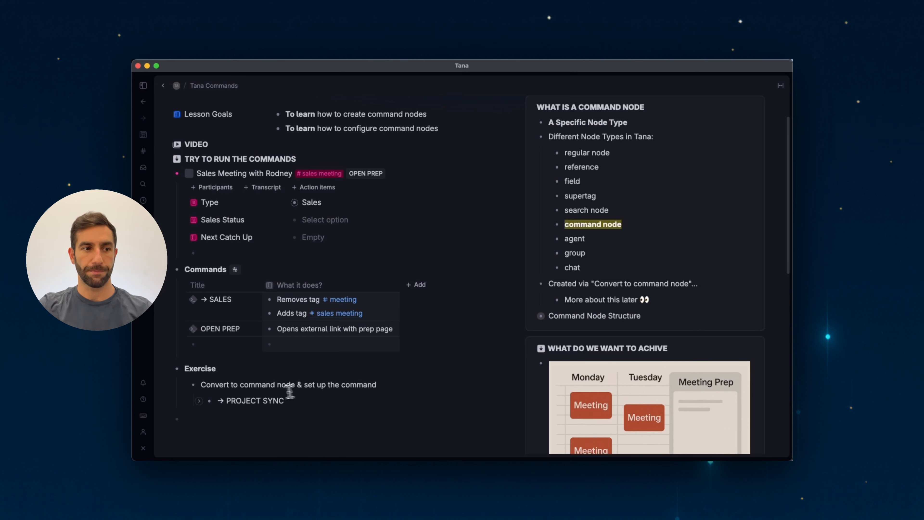
{"action": "scroll", "coordinate": [283, 396], "scroll_direction": "down", "scroll_amount": 1}
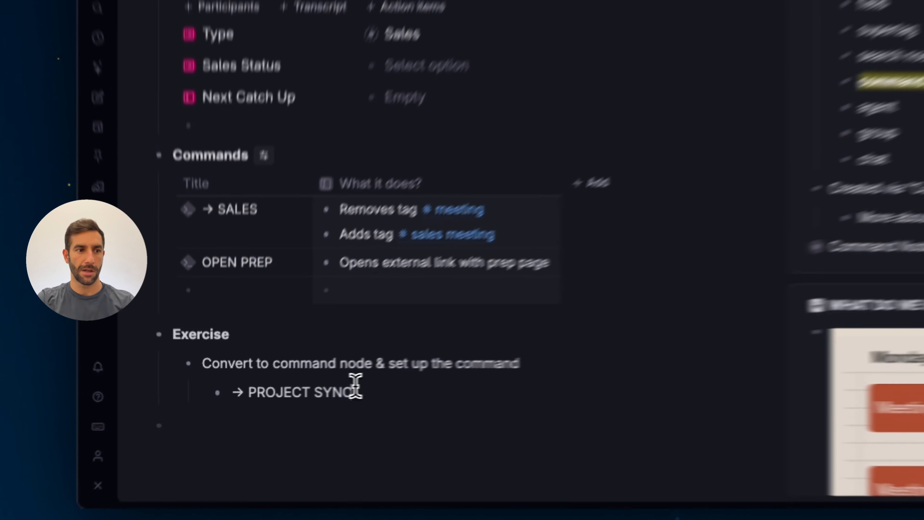
Convert the → PROJECT SYNC node in the Exercise section to a command node
{"action": "key", "text": "super+k"}
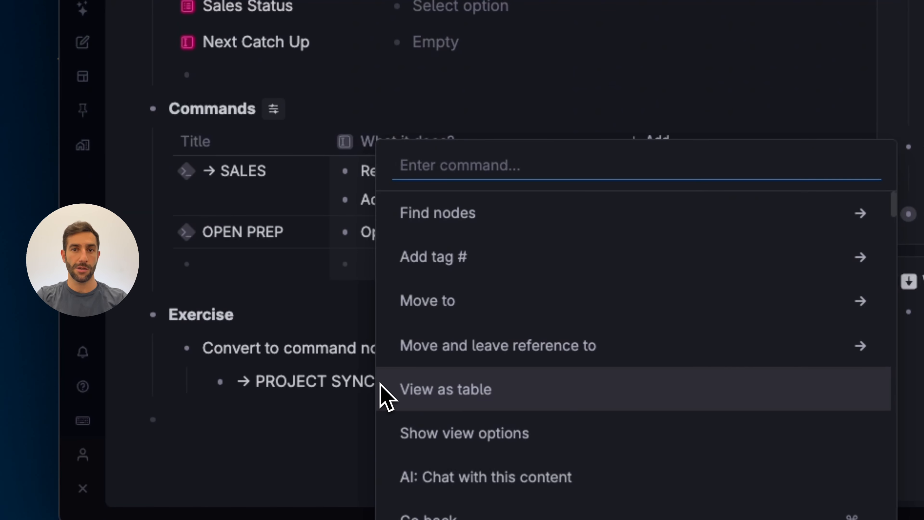
{"action": "type", "text": "convert to c"}
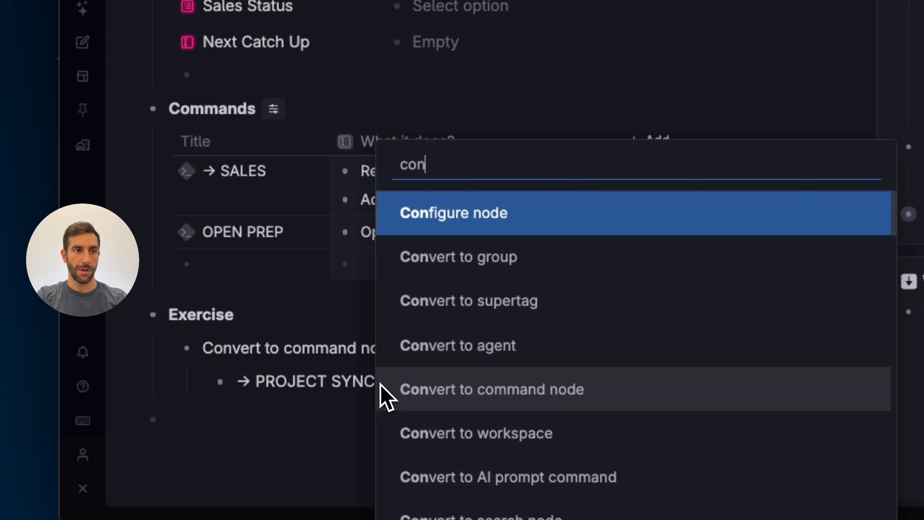
{"action": "type", "text": "omm"}
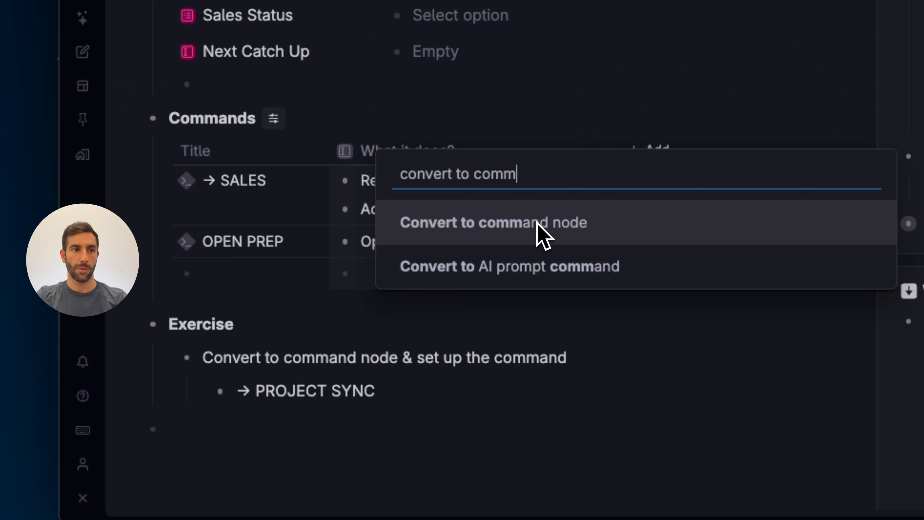
{"action": "left_click", "coordinate": [543, 233]}
{"action": "scroll", "coordinate": [398, 387], "scroll_direction": "down", "scroll_amount": 2}
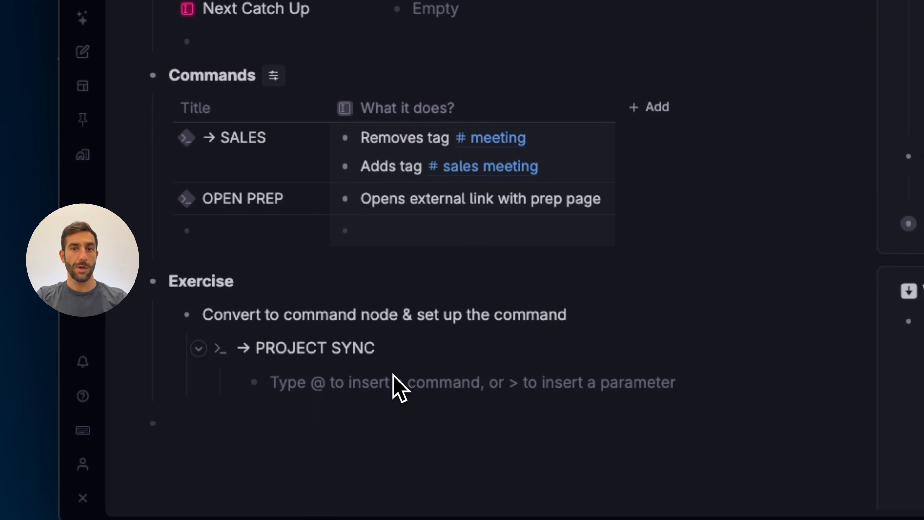
{"action": "scroll", "coordinate": [394, 375], "scroll_direction": "down", "scroll_amount": 2}
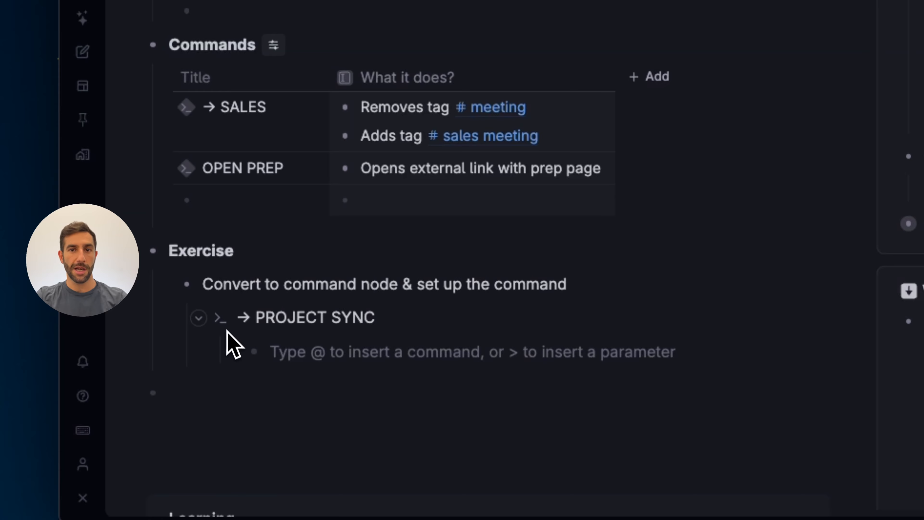
{"action": "mouse_move", "coordinate": [223, 320]}
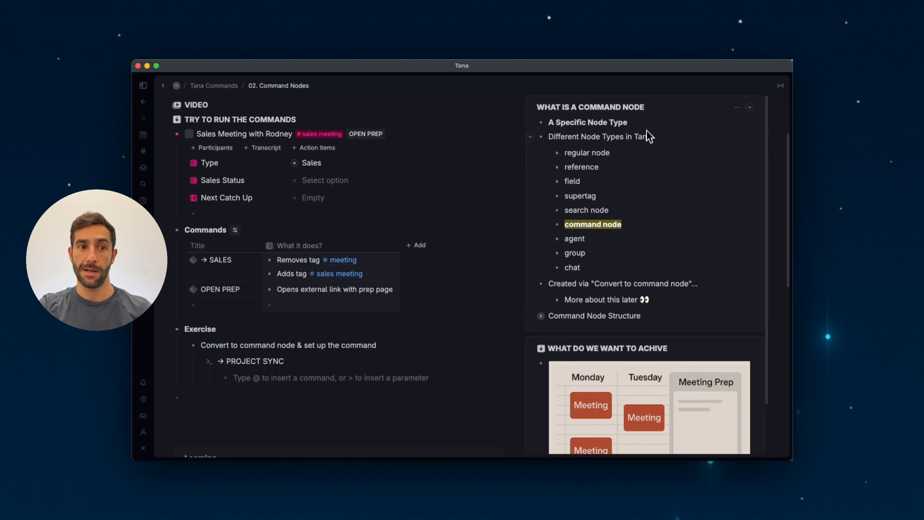
Insert the Remove tags system command inside → PROJECT SYNC and set its Tags parameter to the meeting supertag
{"action": "left_click", "coordinate": [279, 380]}
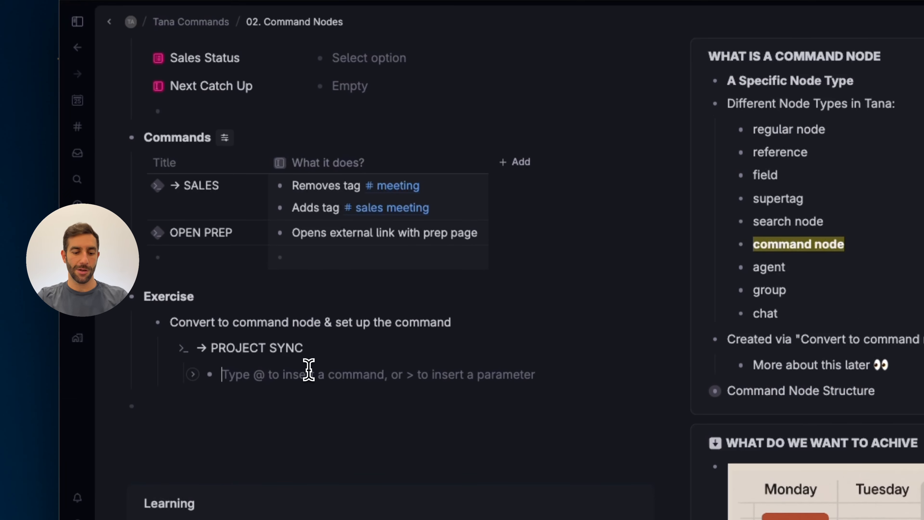
{"action": "type", "text": "@remo"}
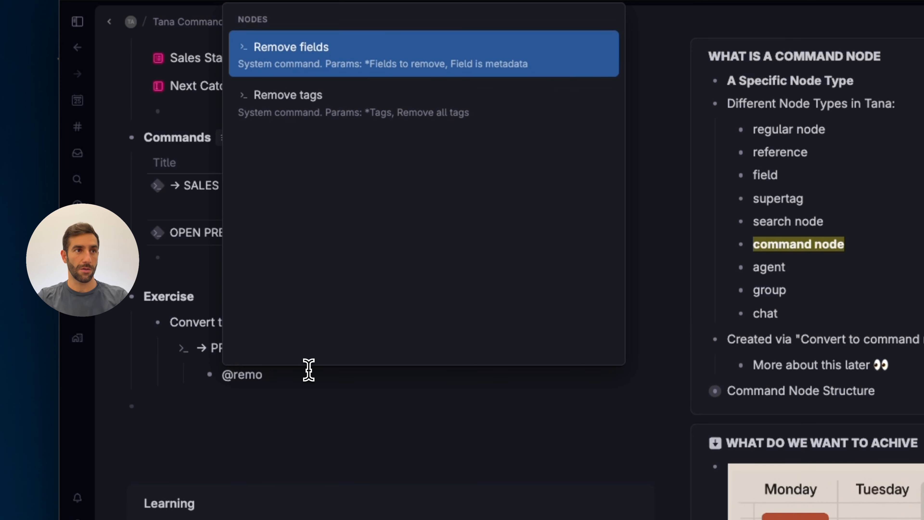
{"action": "key", "text": "Down"}
{"action": "key", "text": "Return"}
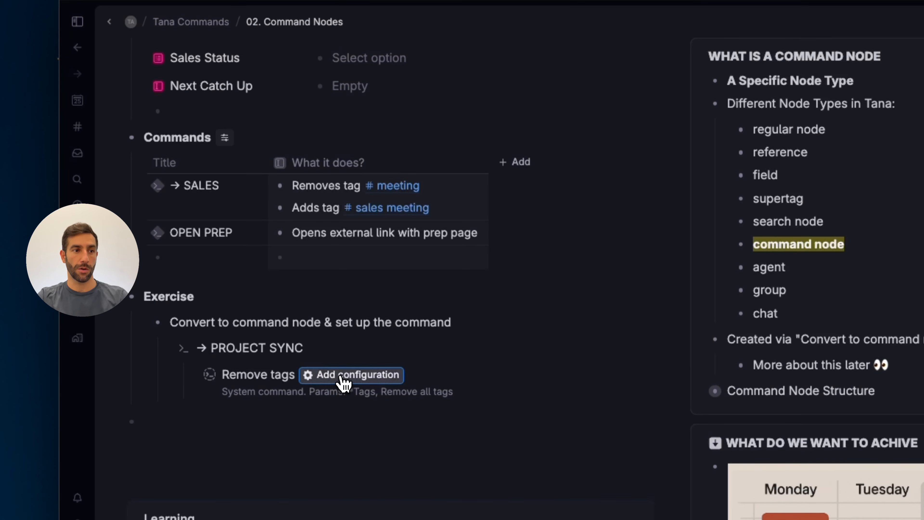
{"action": "left_click", "coordinate": [339, 377]}
{"action": "left_click", "coordinate": [410, 419]}
{"action": "type", "text": "#meet"}
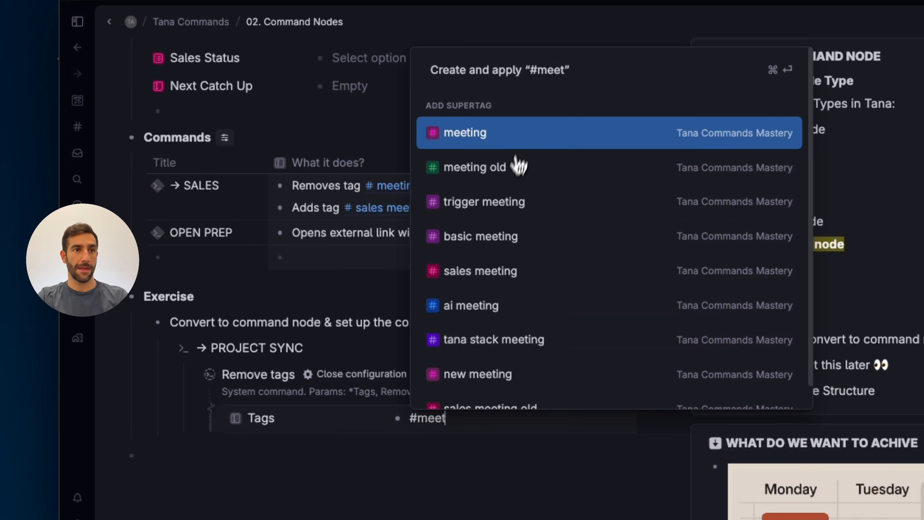
{"action": "left_click", "coordinate": [524, 144]}
Insert the Add tags system command below Remove tags inside → PROJECT SYNC
{"action": "left_click", "coordinate": [284, 376]}
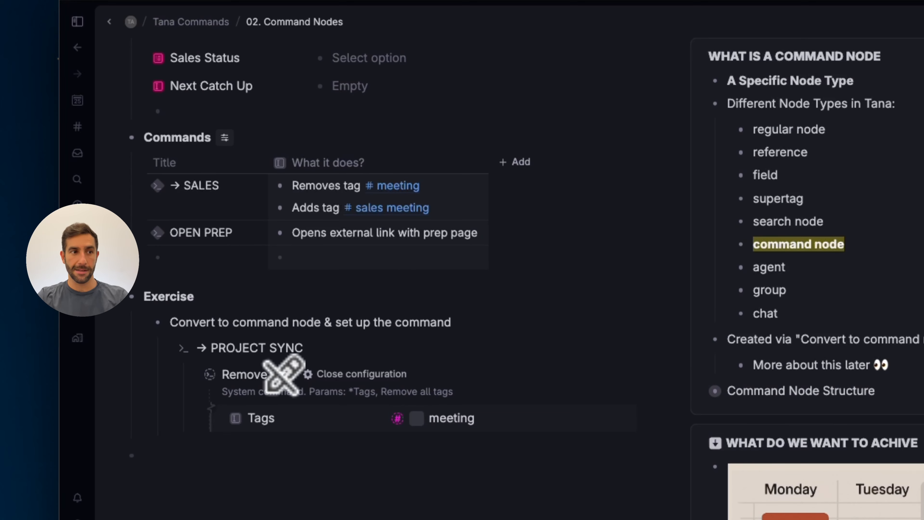
{"action": "key", "text": "Return"}
{"action": "type", "text": "@add"}
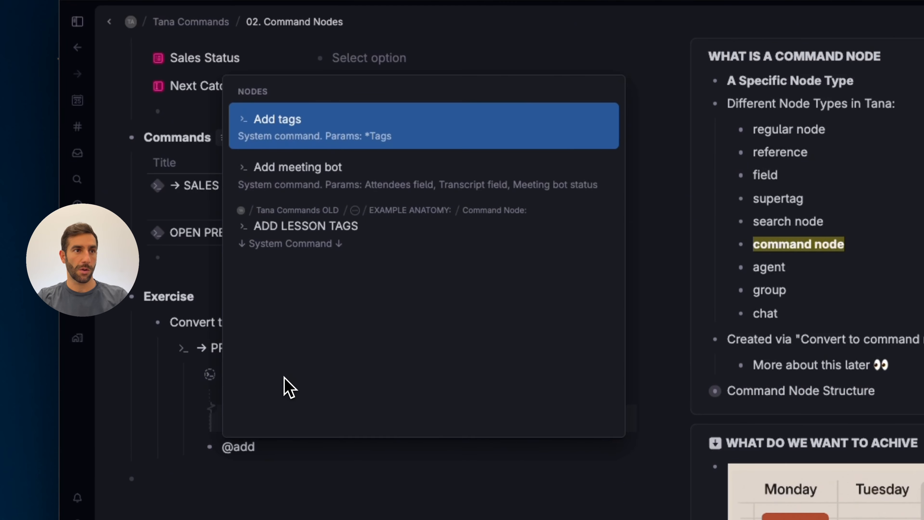
{"action": "key", "text": "Return"}
{"action": "key", "text": "Tab"}
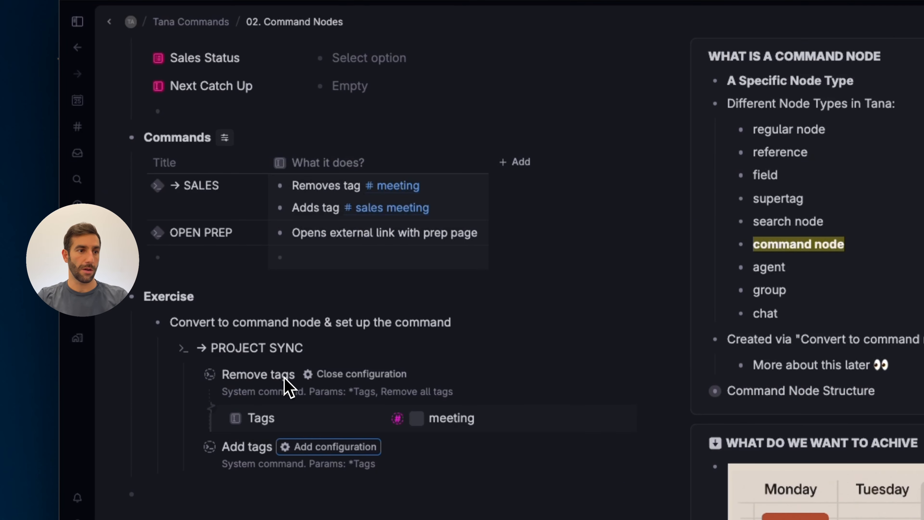
Set the Tags parameter of Add tags to the project sync meeting supertag, and collapse the → PROJECT SYNC command node
{"action": "key", "text": "Return"}
{"action": "left_click", "coordinate": [436, 448]}
{"action": "type", "text": "#proj"}
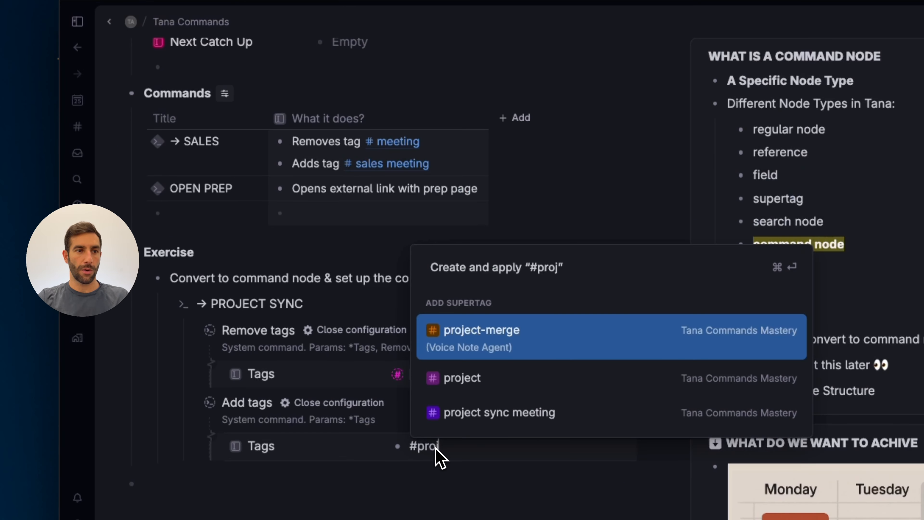
{"action": "key", "text": "Down"}
{"action": "key", "text": "Down"}
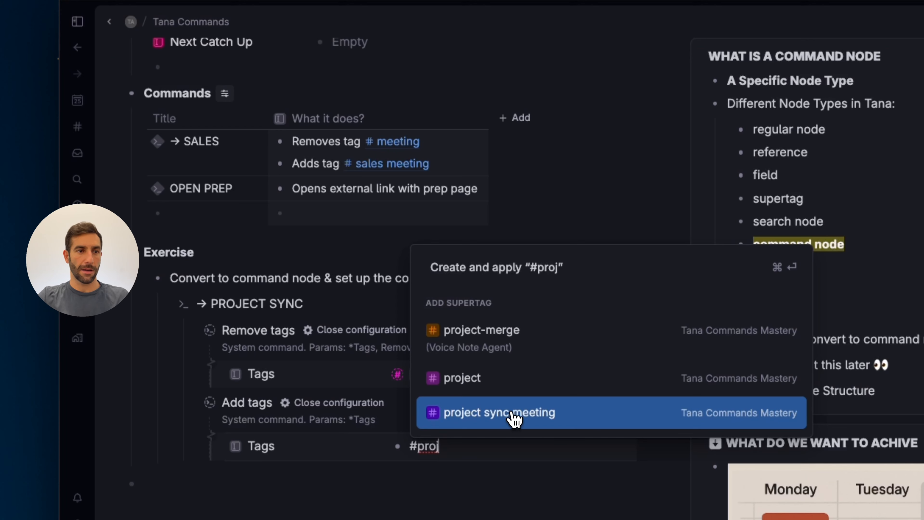
{"action": "left_click", "coordinate": [511, 413]}
{"action": "left_click", "coordinate": [353, 393]}
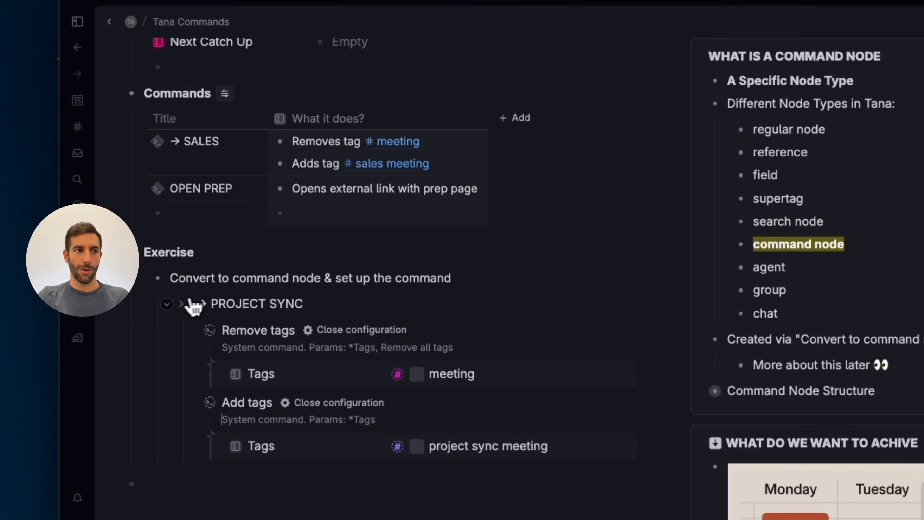
{"action": "left_click", "coordinate": [167, 304]}
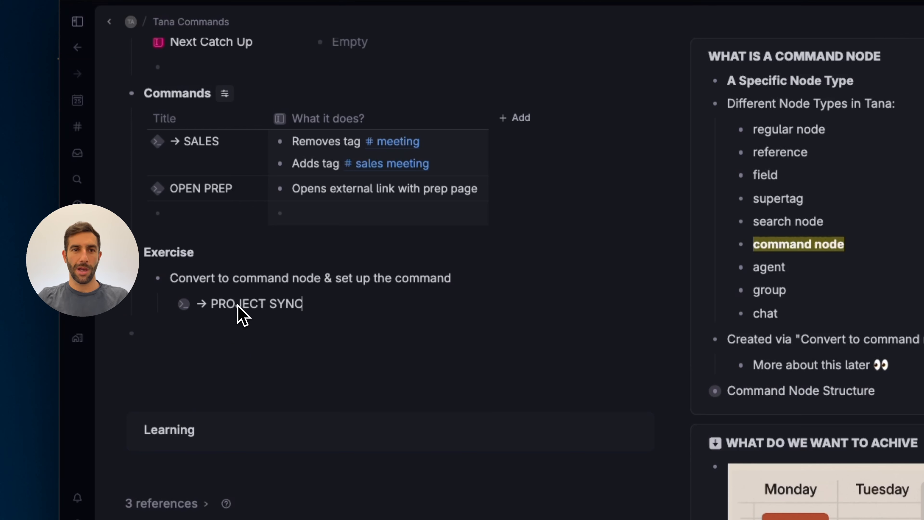
Create a sample node below → PROJECT SYNC titled "Meeting with" plus a contact's first name, and tag it #meeting
{"action": "key", "text": "Return"}
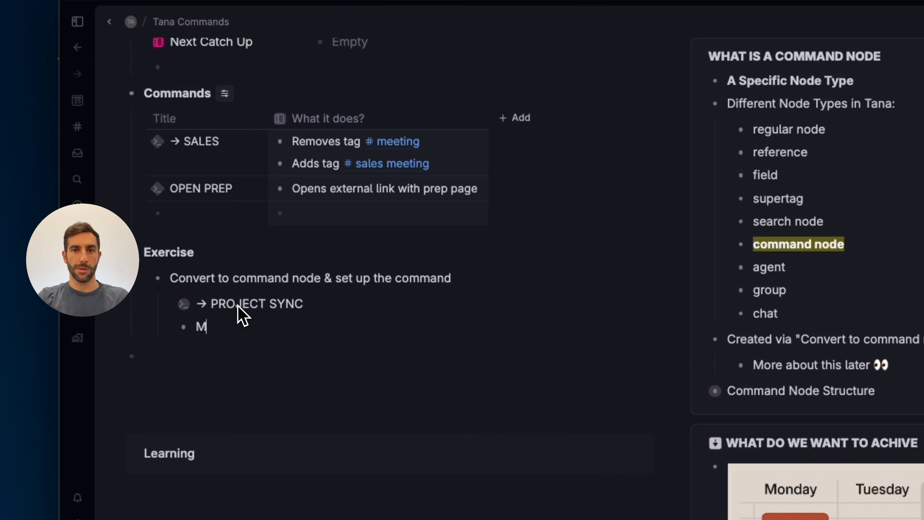
{"action": "type", "text": "Meeting with Joh"}
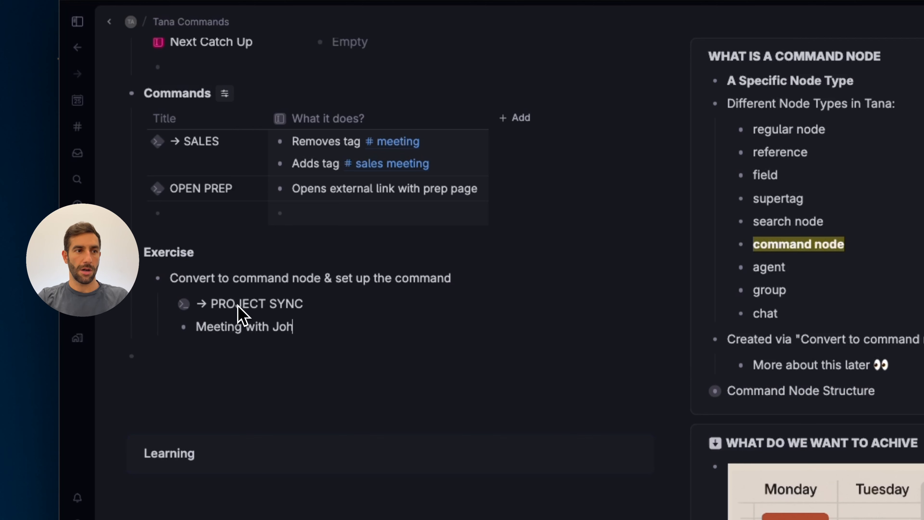
{"action": "type", "text": "n#mee"}
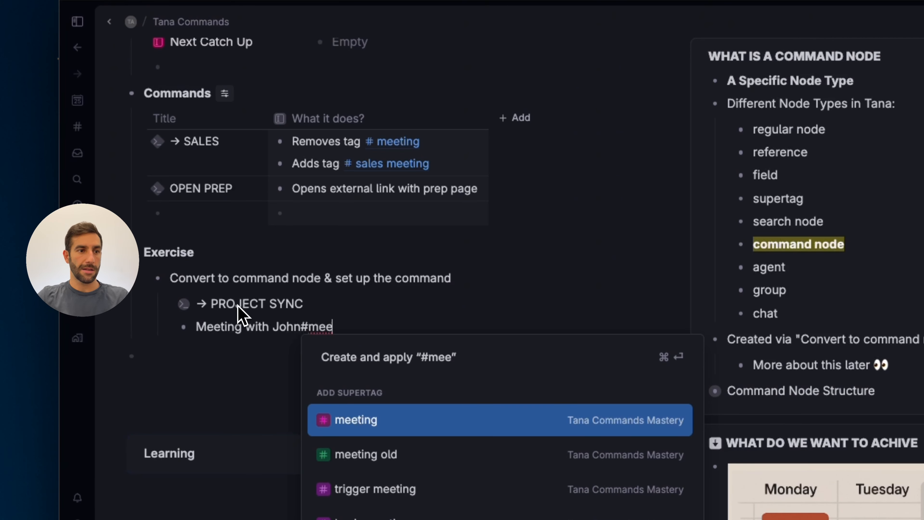
{"action": "left_click", "coordinate": [365, 428]}
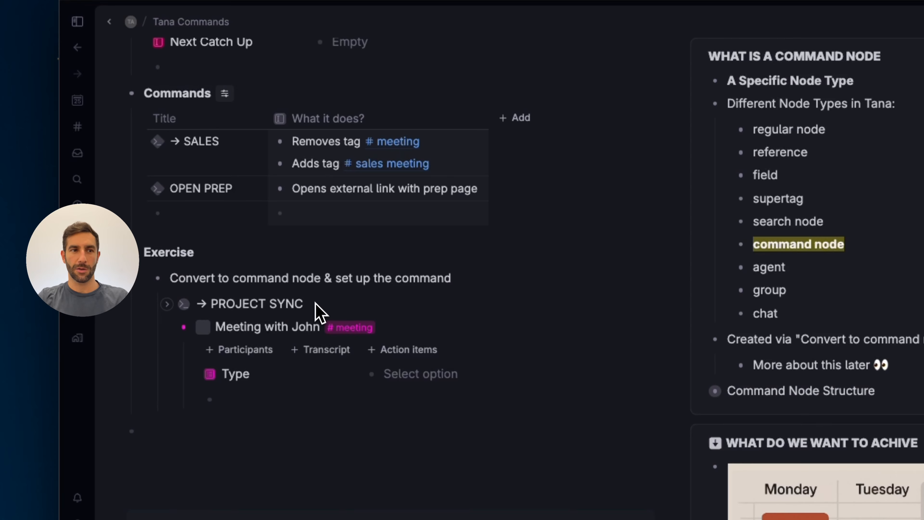
Run the → PROJECT SYNC command on the new sample meeting node
{"action": "key", "text": "super+k"}
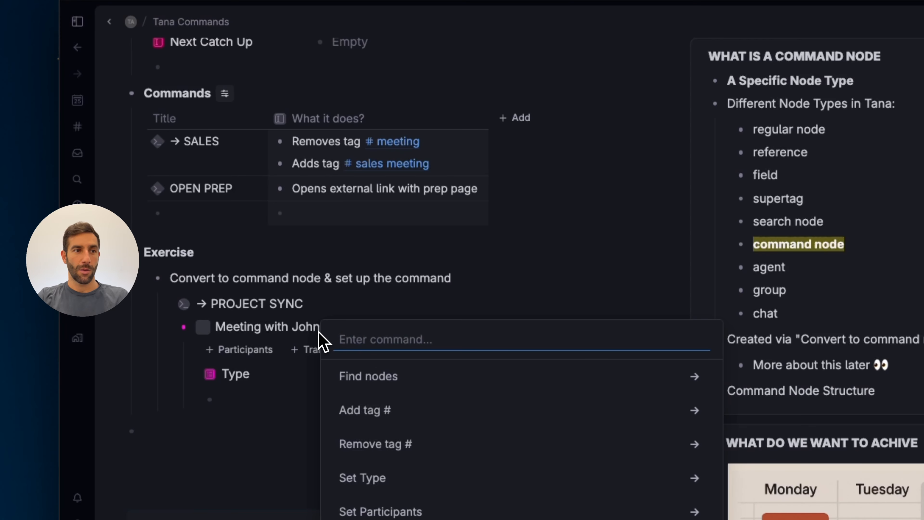
{"action": "type", "text": "projec"}
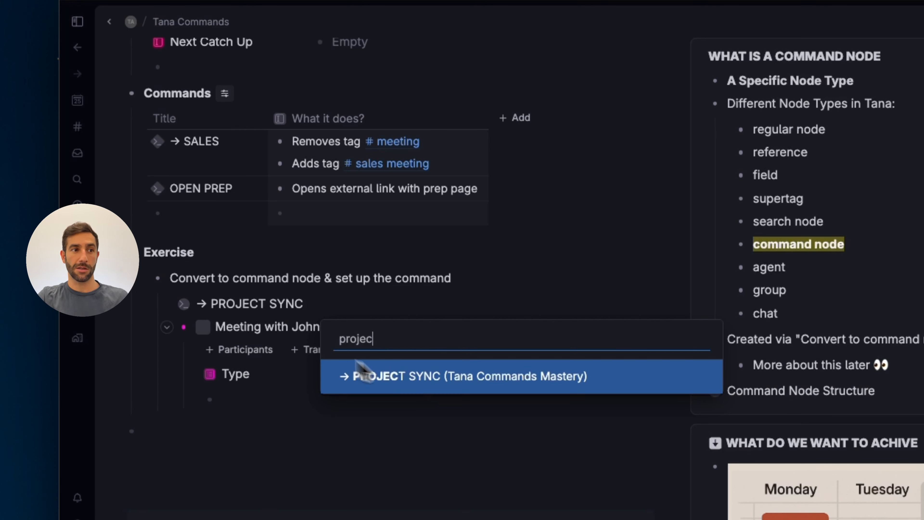
{"action": "left_click", "coordinate": [381, 378]}
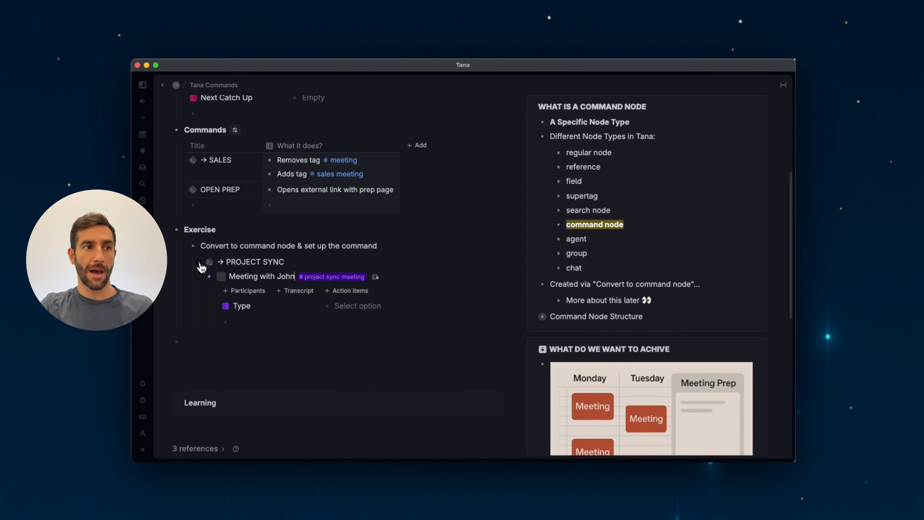
Review the → PROJECT SYNC configuration against the sample meeting's tag, collapse both nodes, and return to the start of the lesson page
{"action": "left_click", "coordinate": [167, 304]}
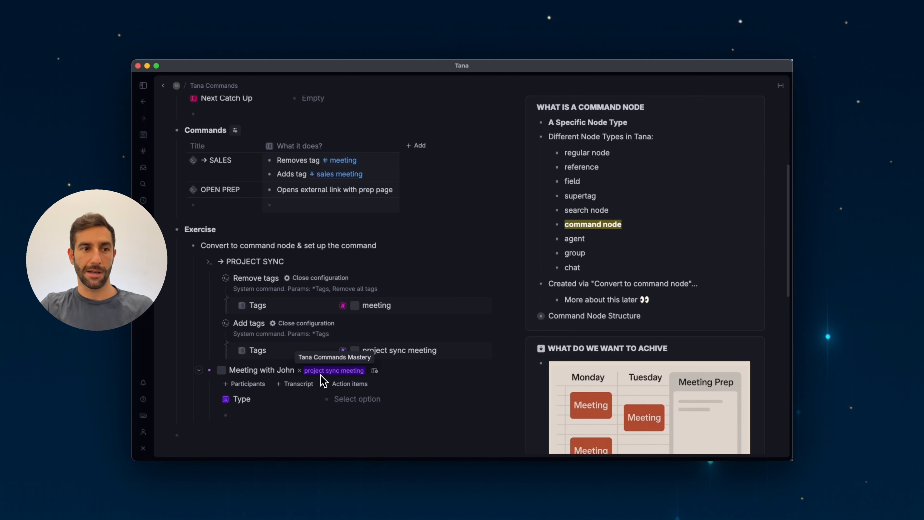
{"action": "left_click", "coordinate": [200, 370]}
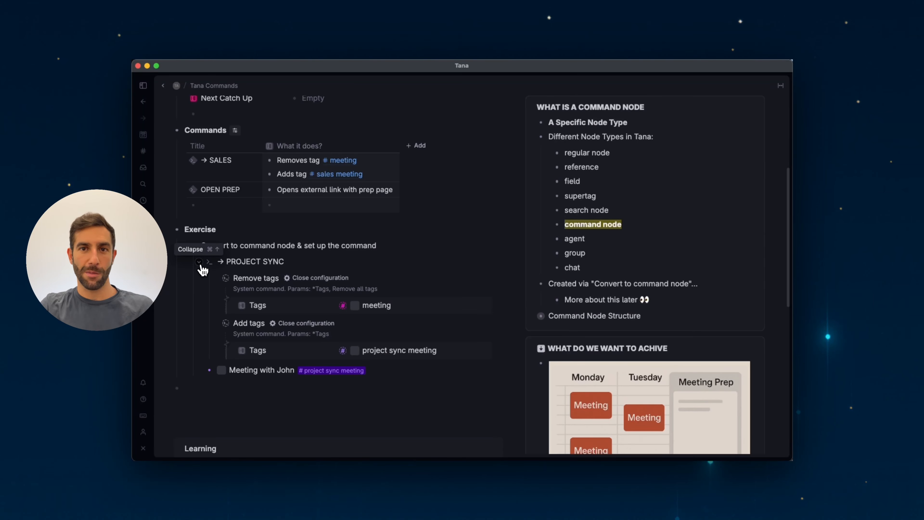
{"action": "left_click", "coordinate": [199, 262]}
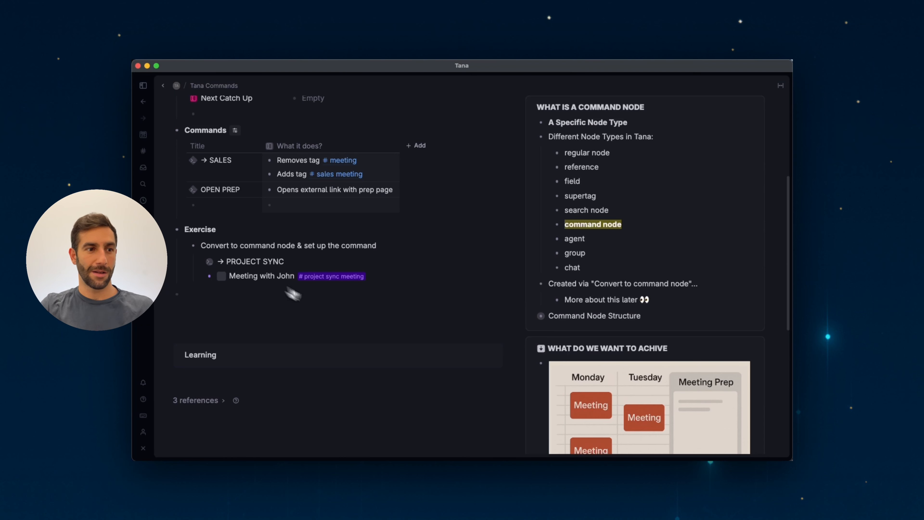
{"action": "scroll", "coordinate": [362, 330], "scroll_direction": "up", "scroll_amount": 5}
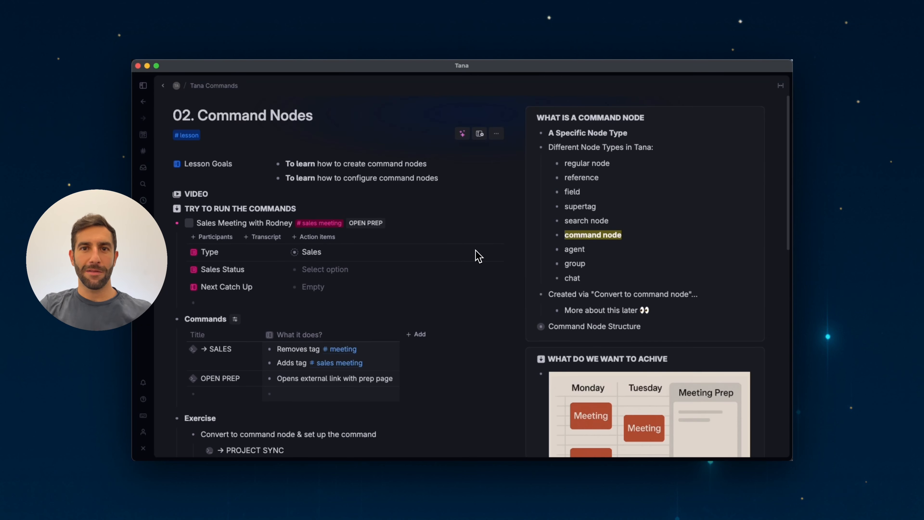